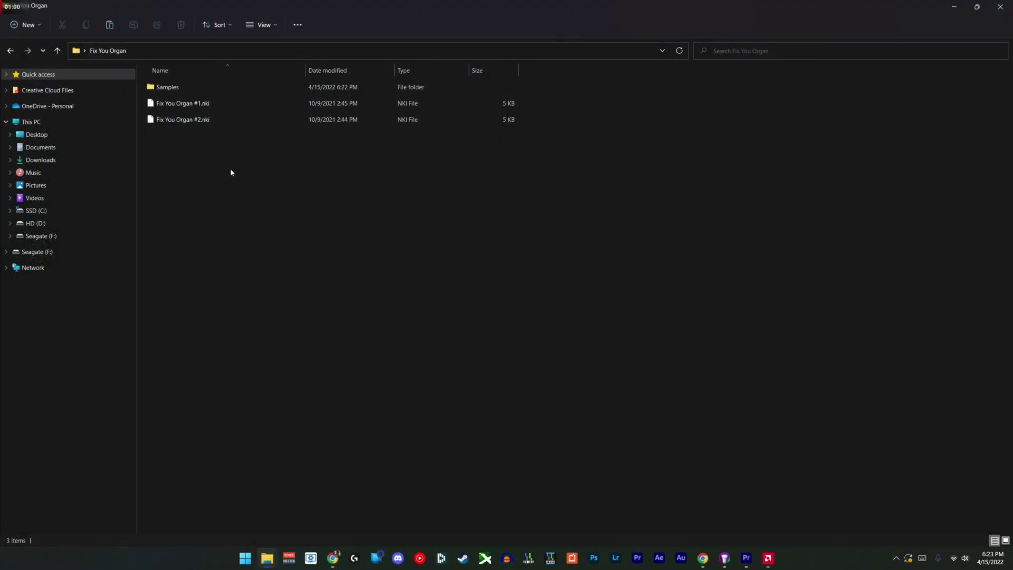
# Step: Inspect the Organ 1 samples folder and the two NKI instrument files in the Fix You Organ folder
pyautogui.doubleClick(195, 88)
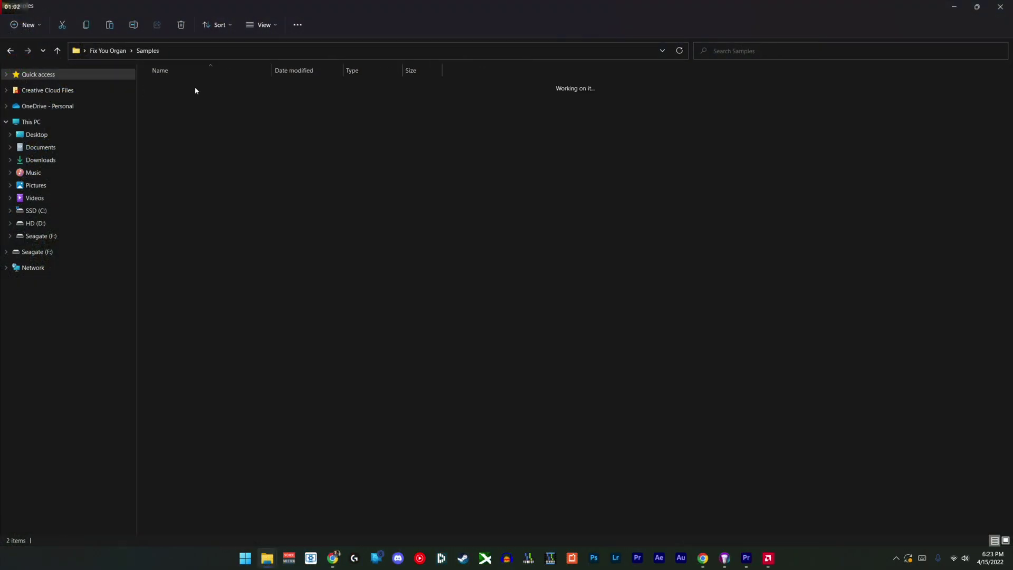
pyautogui.doubleClick(199, 89)
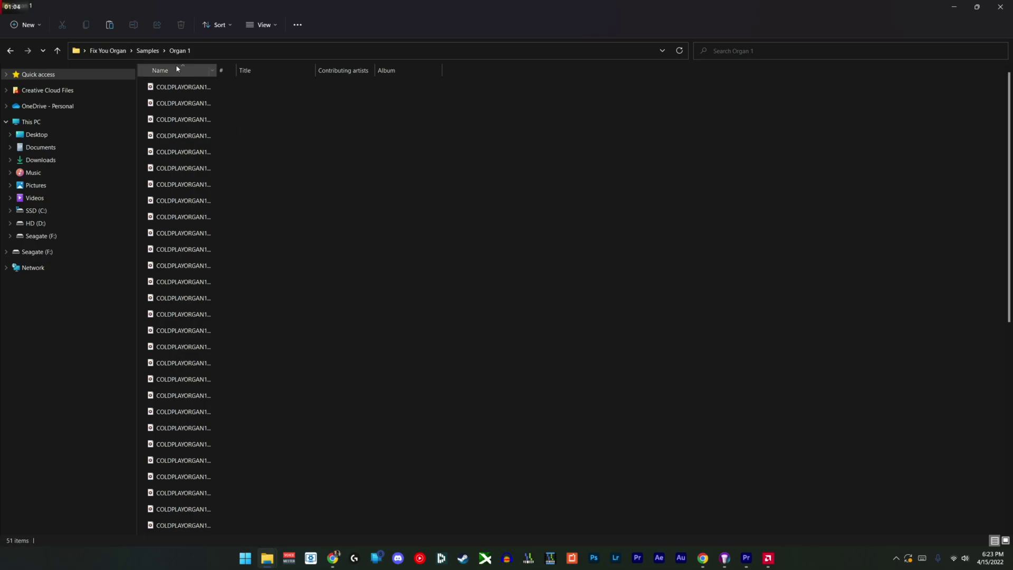
pyautogui.click(148, 51)
pyautogui.click(109, 50)
pyautogui.click(207, 106)
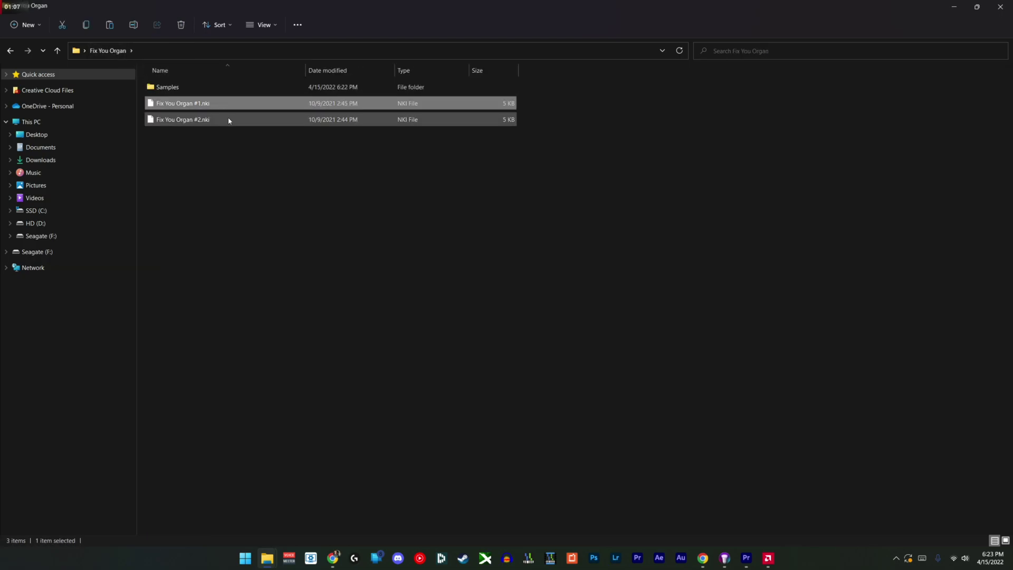
pyautogui.click(226, 118)
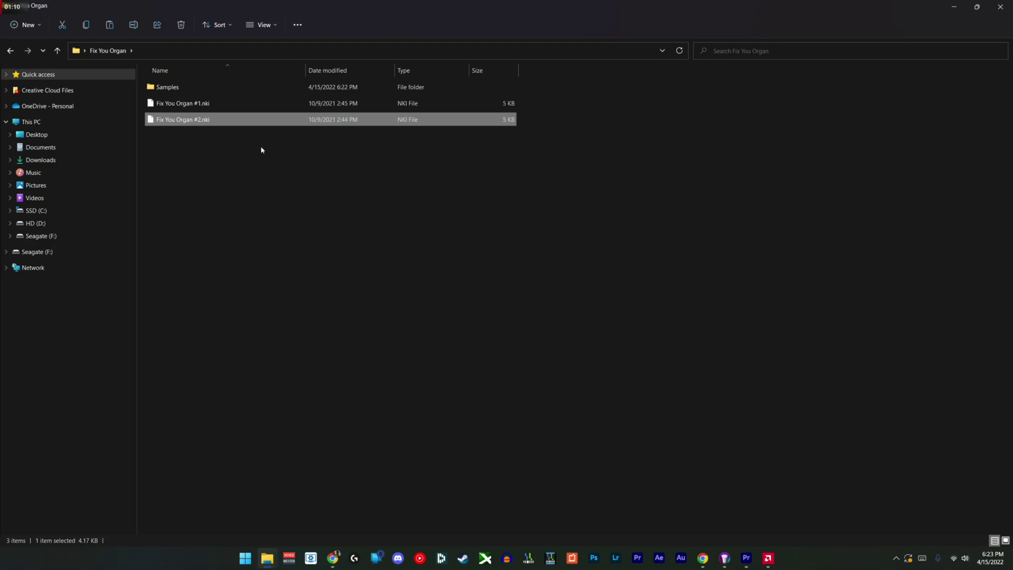
pyautogui.click(261, 150)
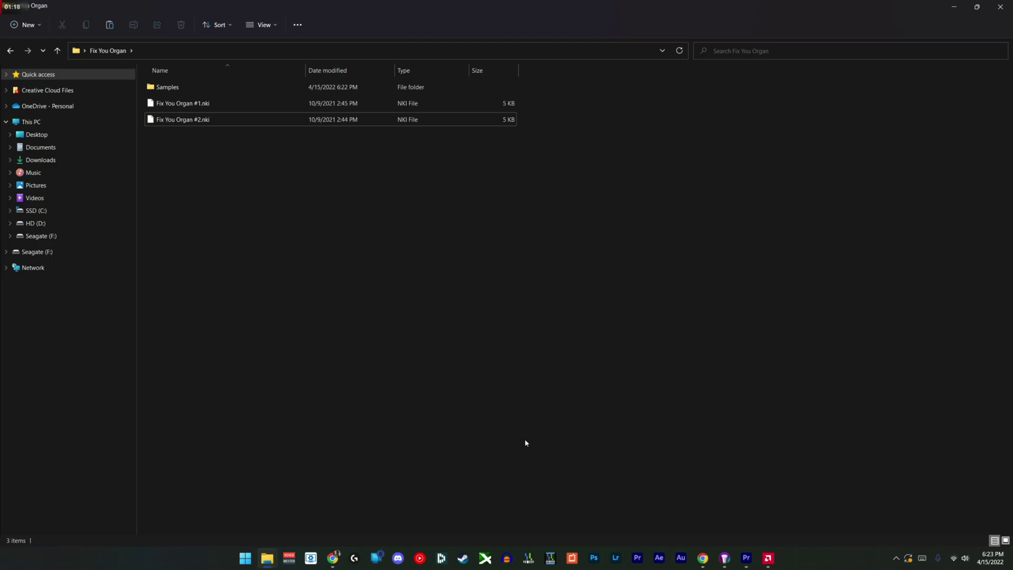
# Step: Switch to Mixcraft, open the additional VST plug-in folders from the plug-in preferences and select the Kontakt 6 NO INSTALL folder
pyautogui.click(488, 558)
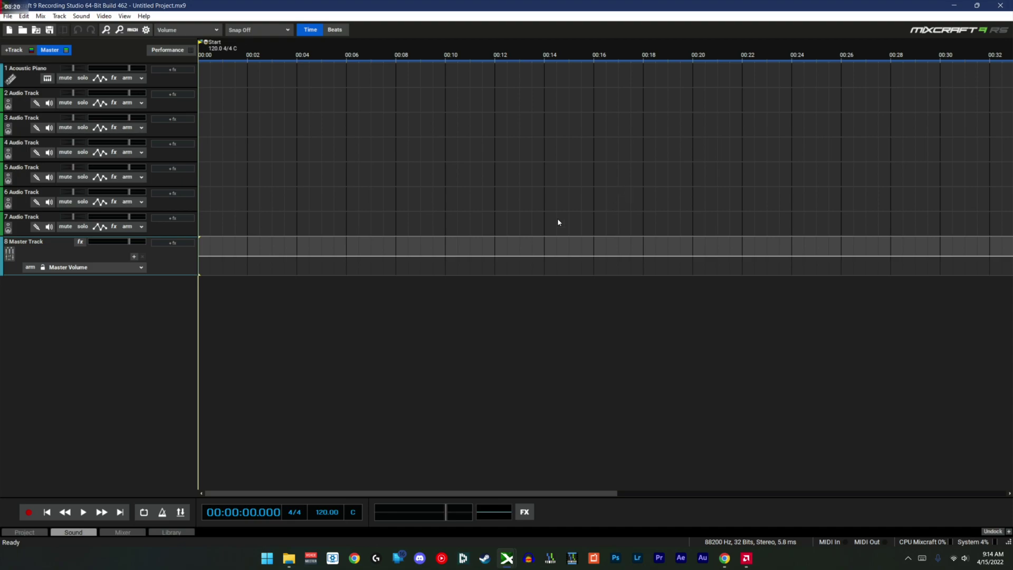
pyautogui.click(10, 18)
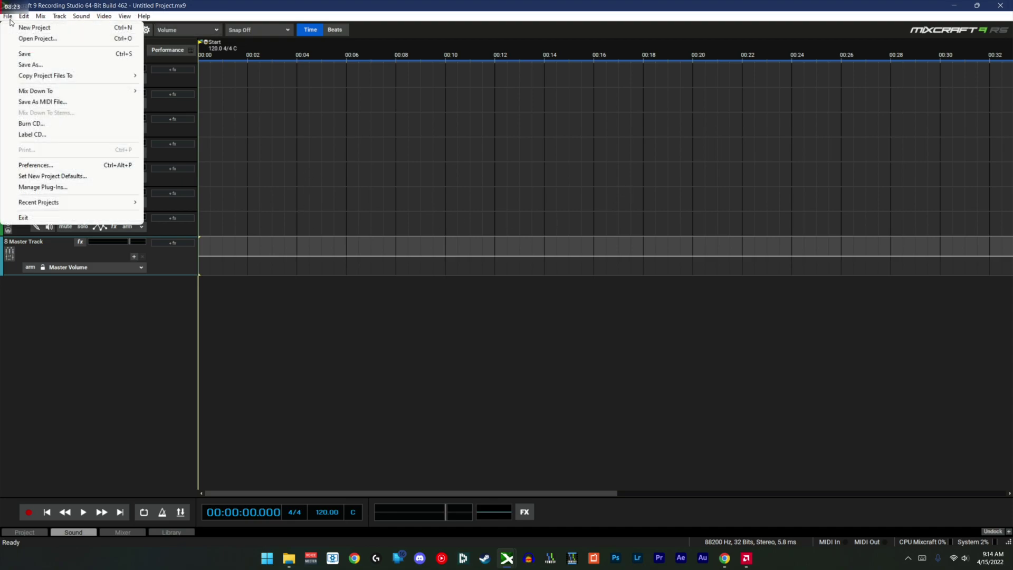
pyautogui.click(118, 165)
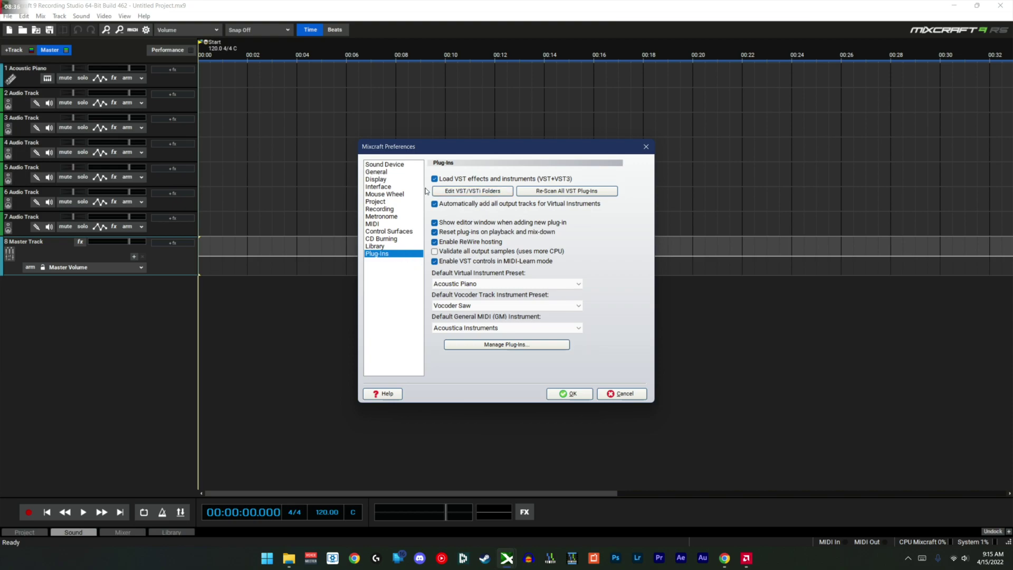
pyautogui.click(484, 193)
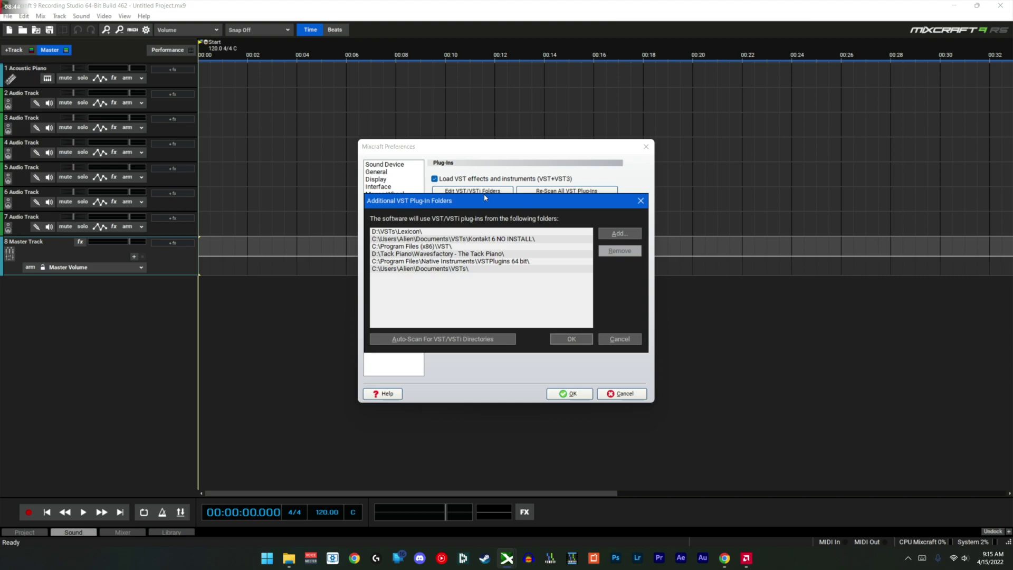
pyautogui.click(542, 241)
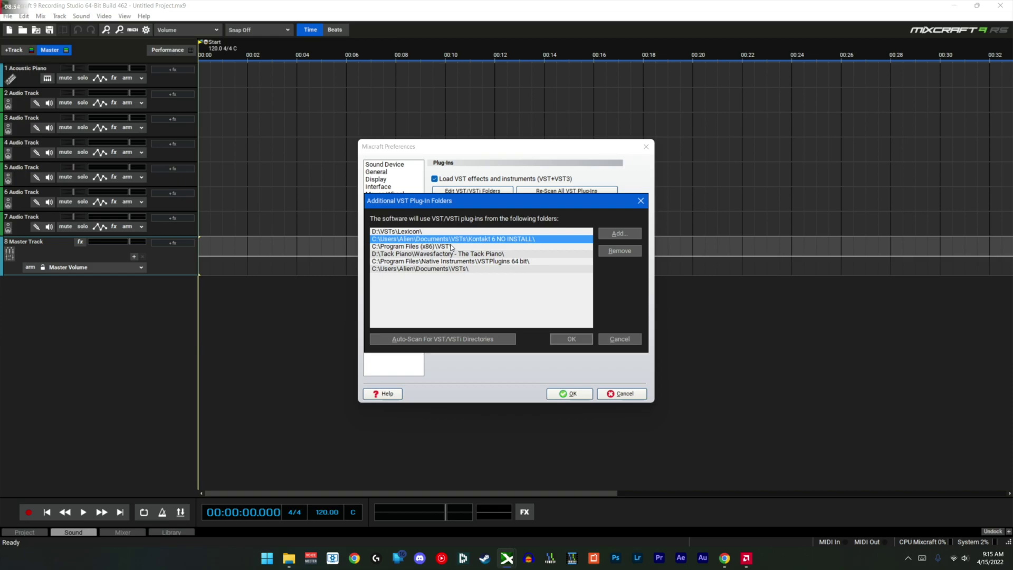
# Step: Switch to File Explorer and examine the VST folder inside the Acoustica Mixcraft 9 program folder
pyautogui.click(289, 563)
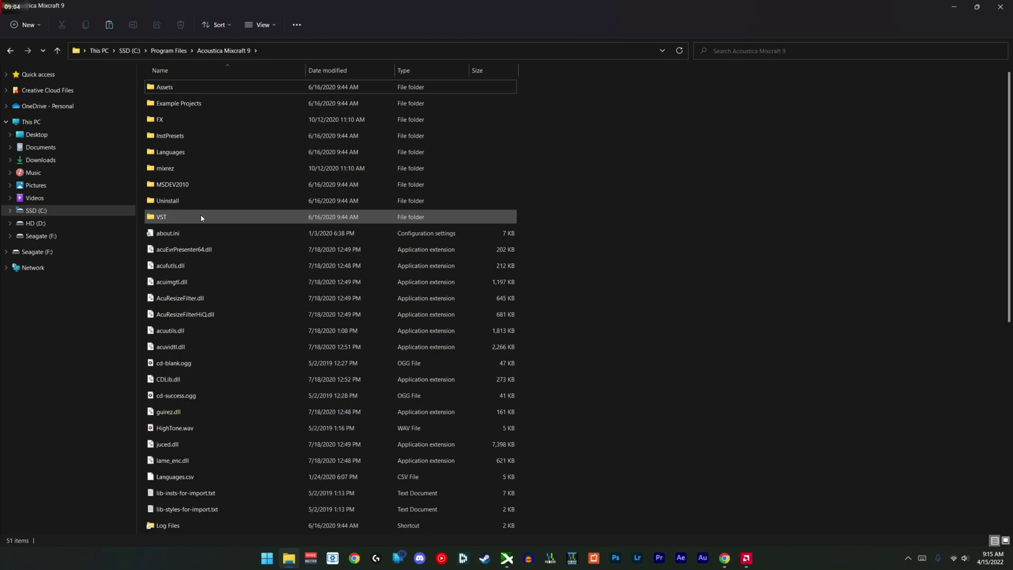
pyautogui.moveTo(203, 217)
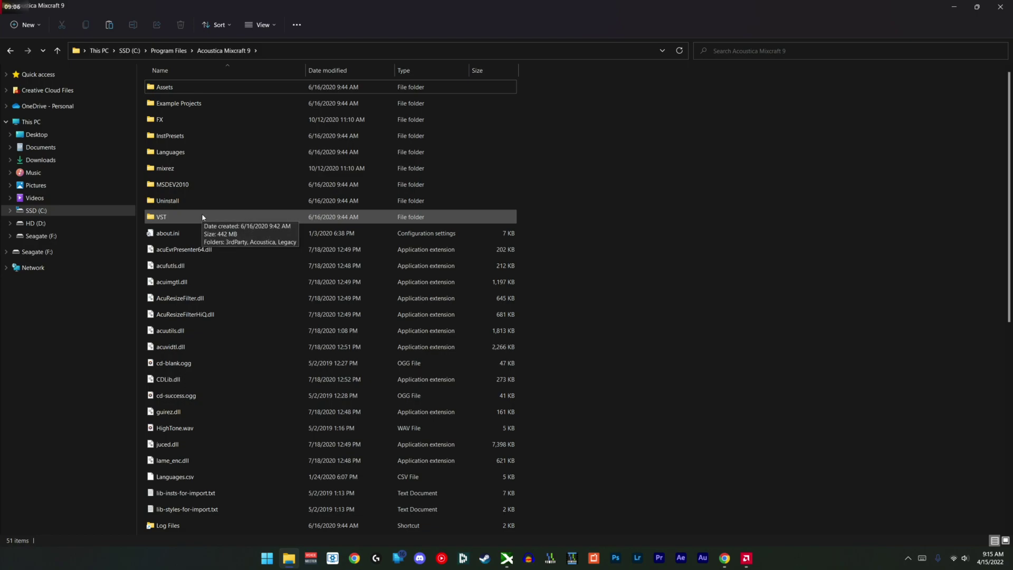
pyautogui.doubleClick(203, 217)
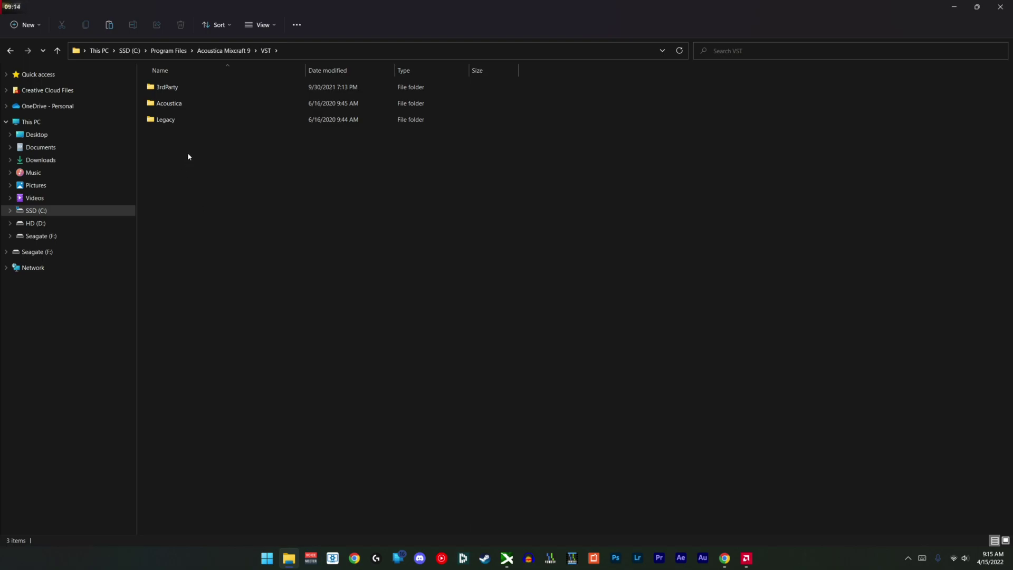
pyautogui.rightClick(209, 146)
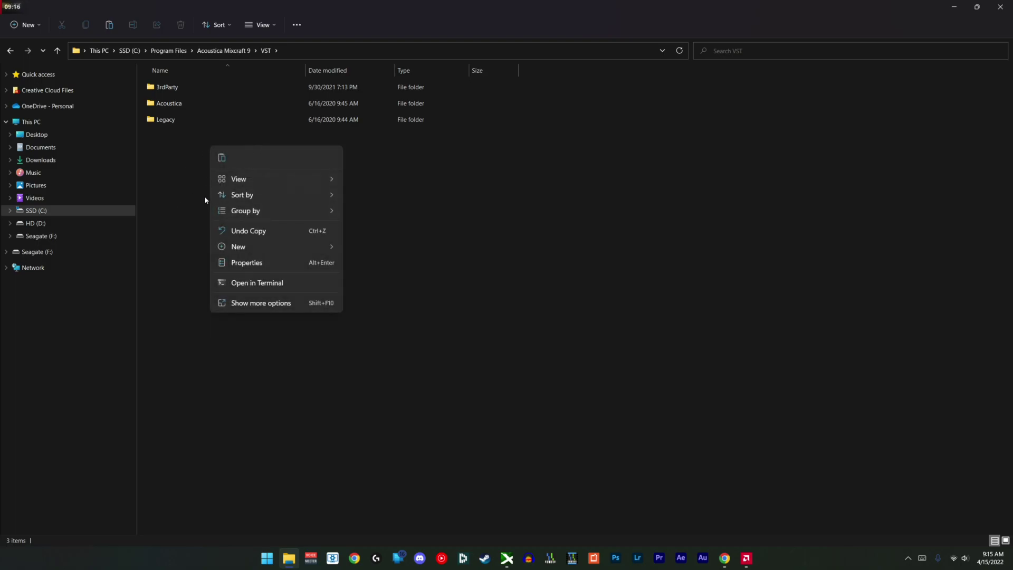
pyautogui.click(184, 166)
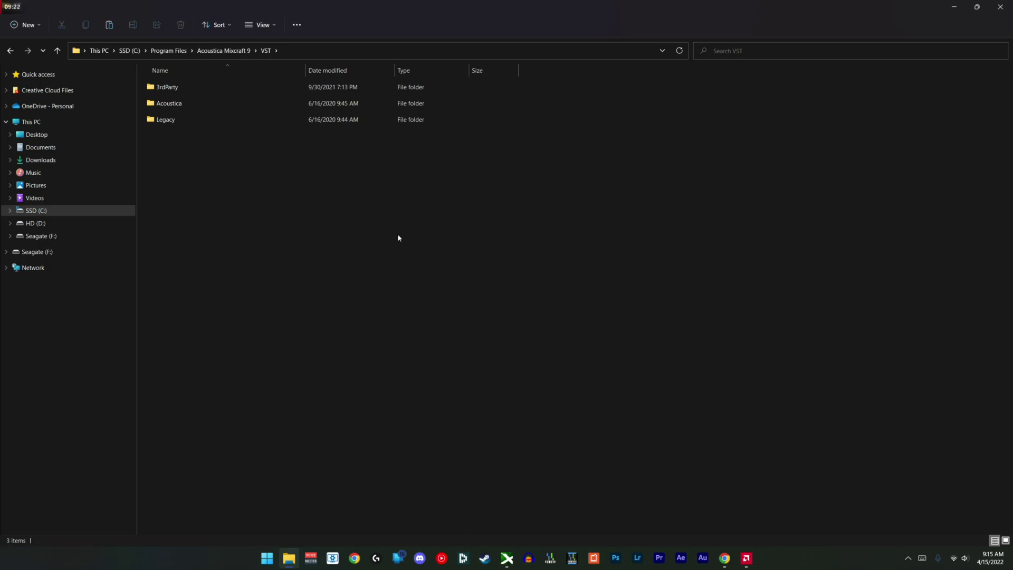
pyautogui.click(953, 8)
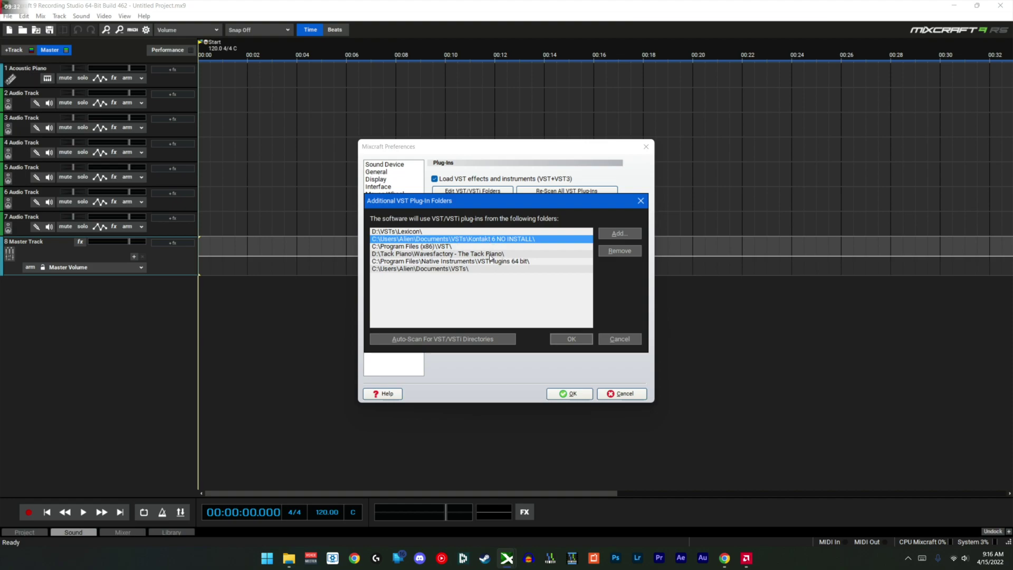
# Step: Try to add the Documents folder as an additional VST plug-in folder
pyautogui.click(536, 289)
pyautogui.click(616, 234)
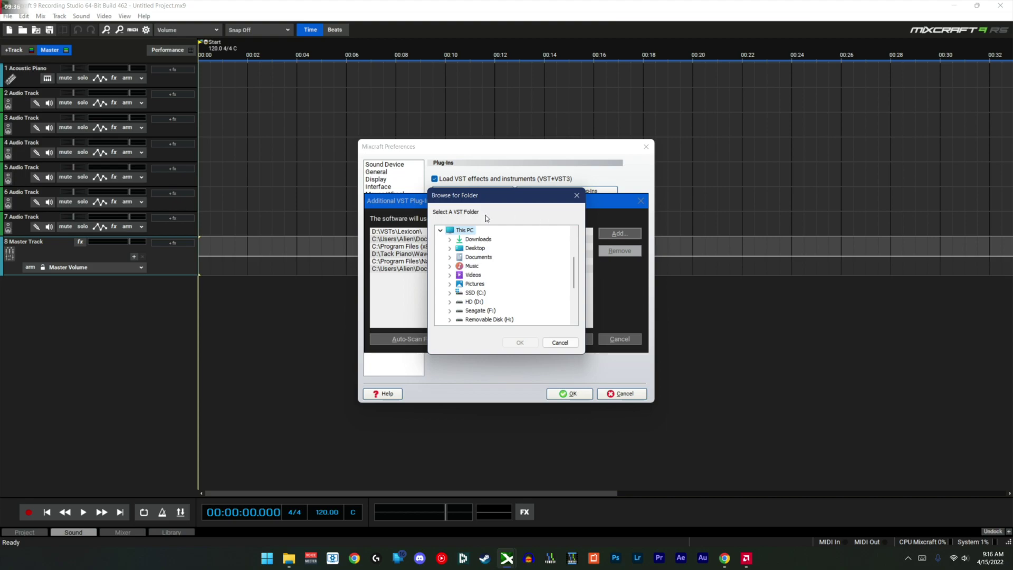
pyautogui.click(479, 257)
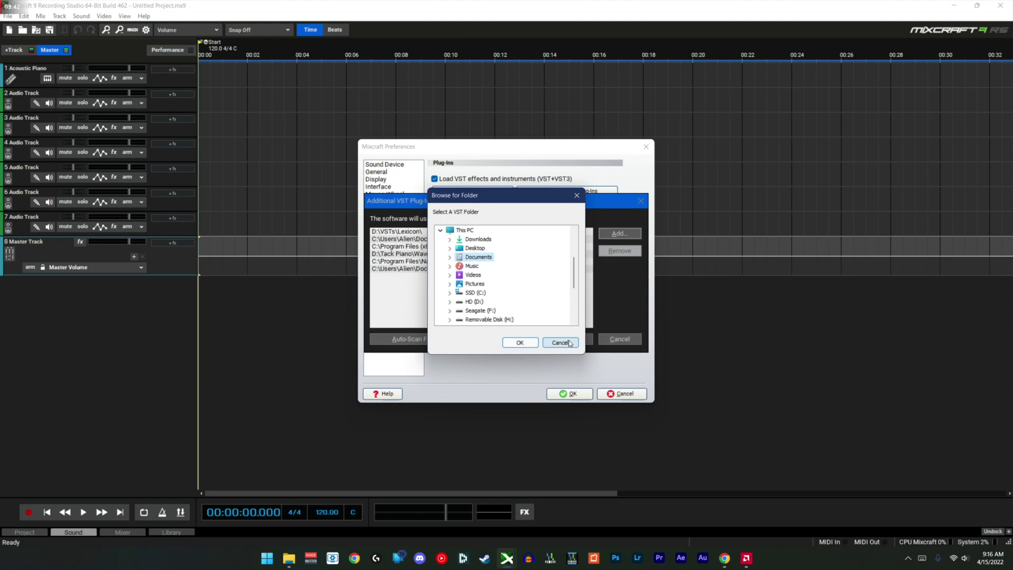
pyautogui.click(560, 343)
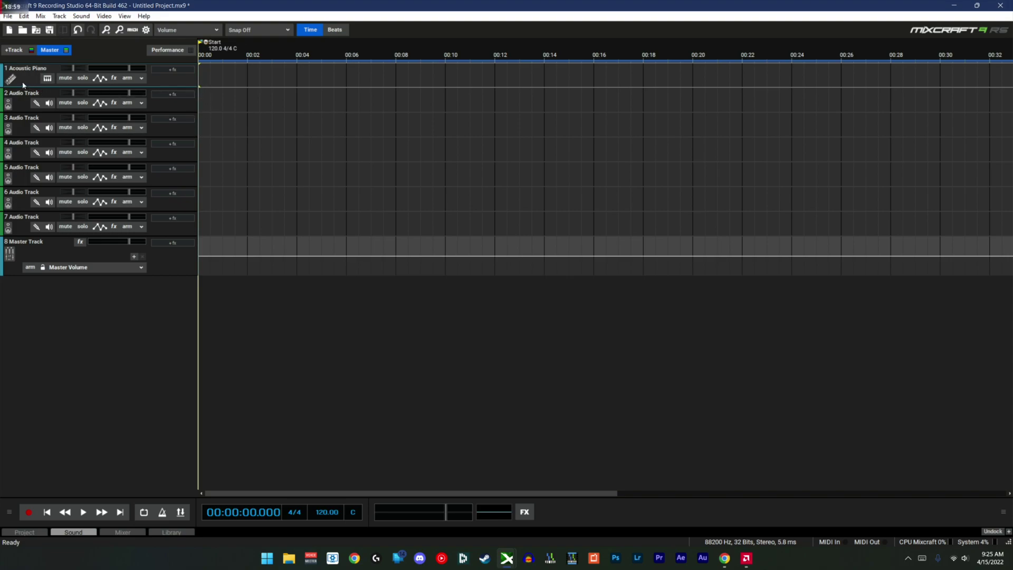
pyautogui.rightClick(171, 82)
pyautogui.moveTo(287, 85)
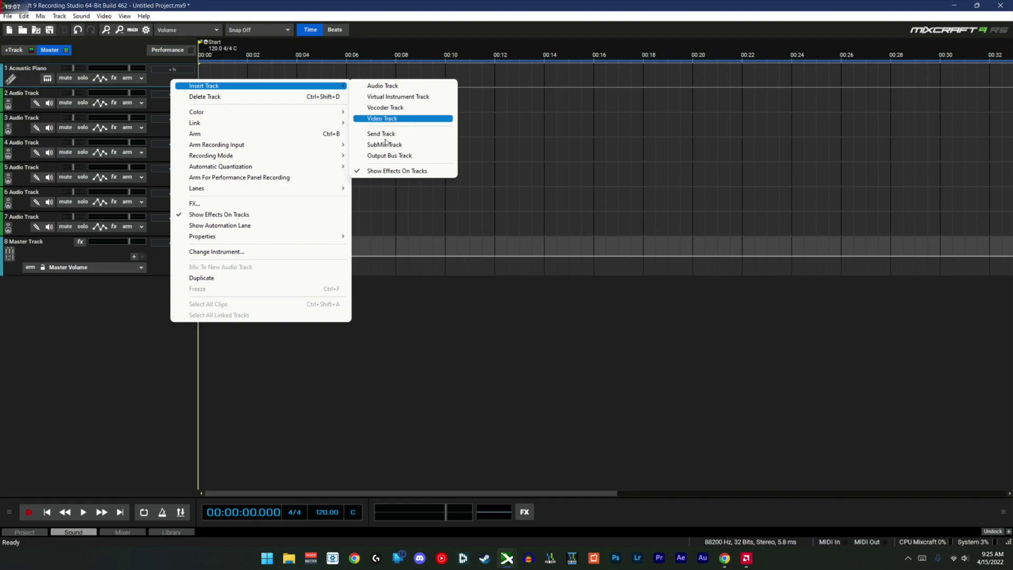
pyautogui.click(142, 346)
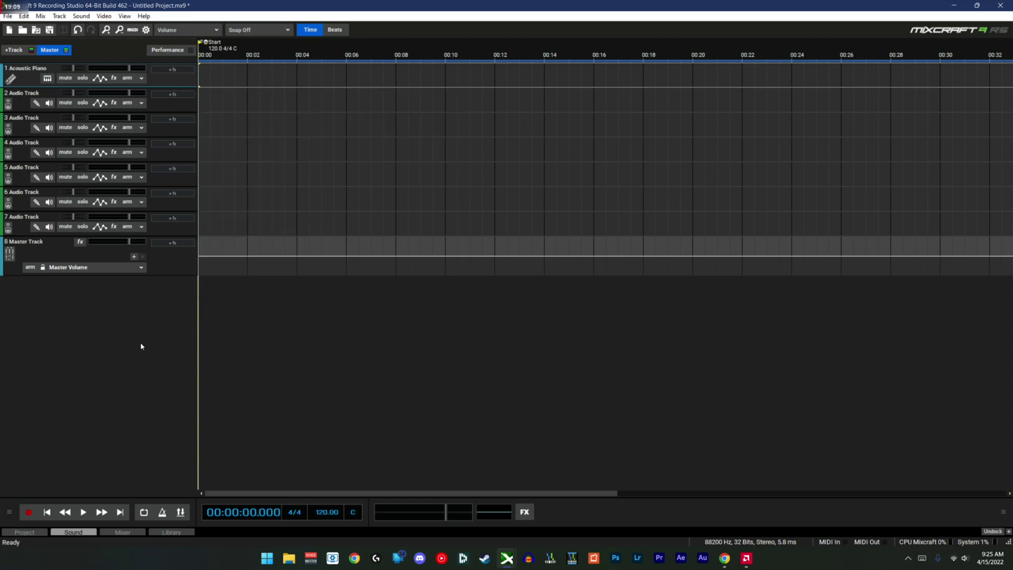
# Step: Assign the Banjo preset from the Guitar - Acoustic category to track 1
pyautogui.click(47, 78)
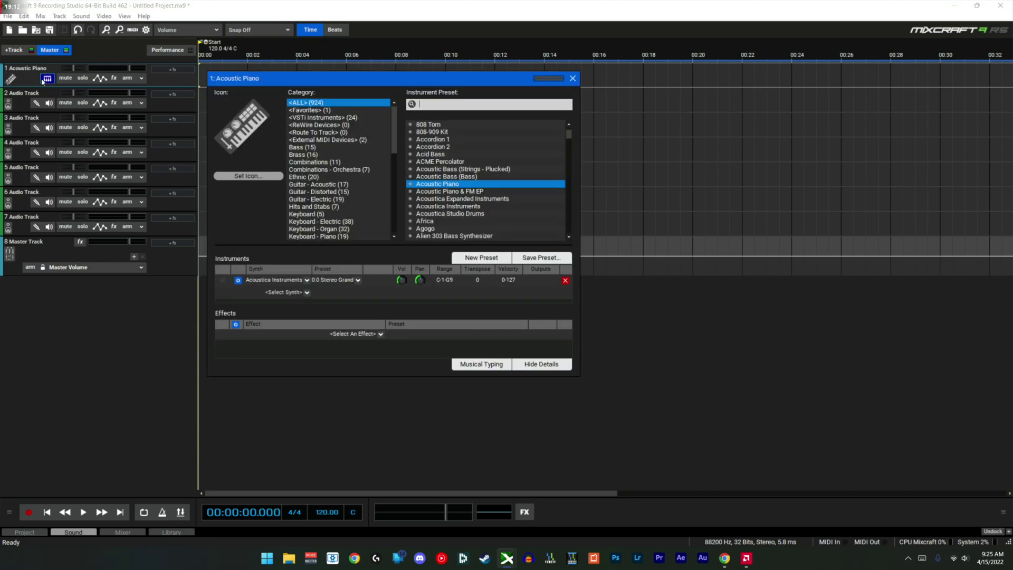
pyautogui.click(319, 185)
pyautogui.click(450, 133)
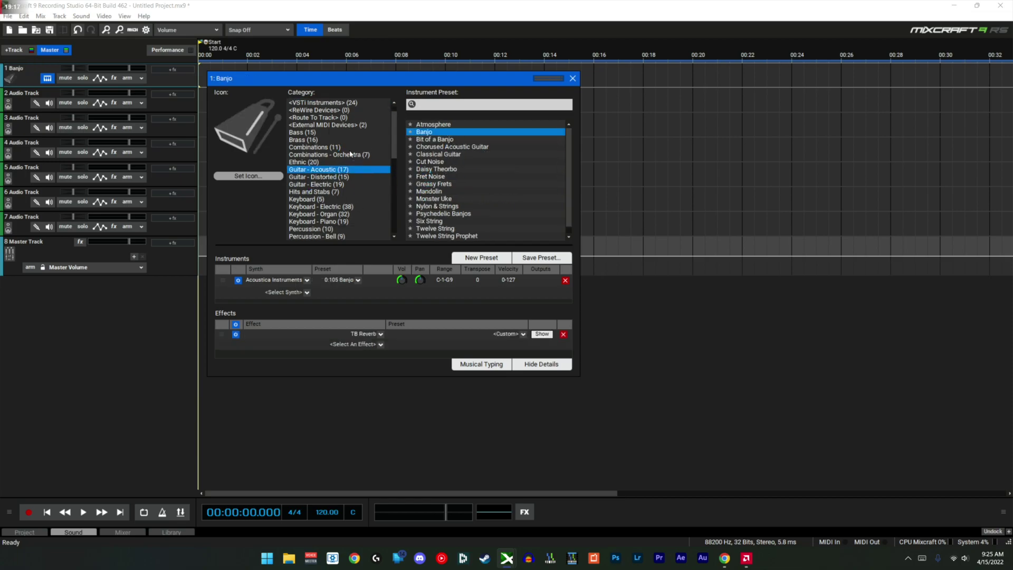
pyautogui.scroll(-5, 372, 189)
pyautogui.scroll(8, 372, 189)
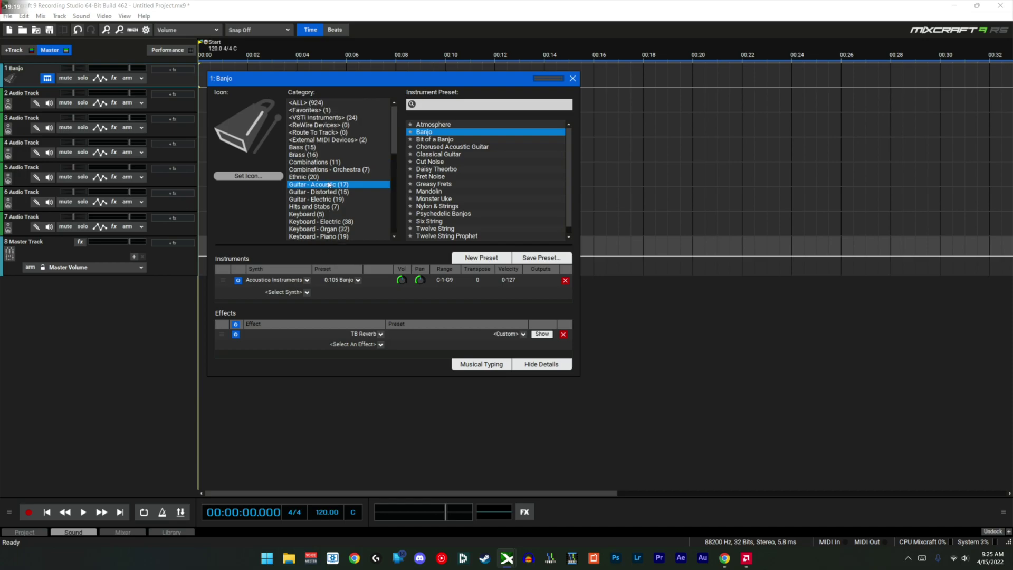
# Step: Search all instrument presets for "kont" and load Kontakt on track 1
pyautogui.click(482, 105)
pyautogui.write('kont')
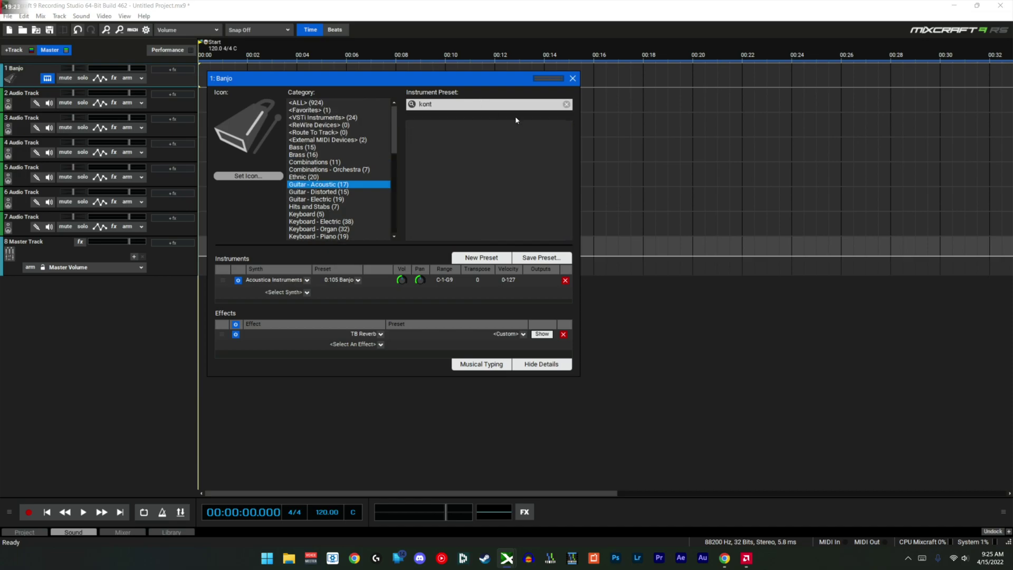
pyautogui.click(303, 103)
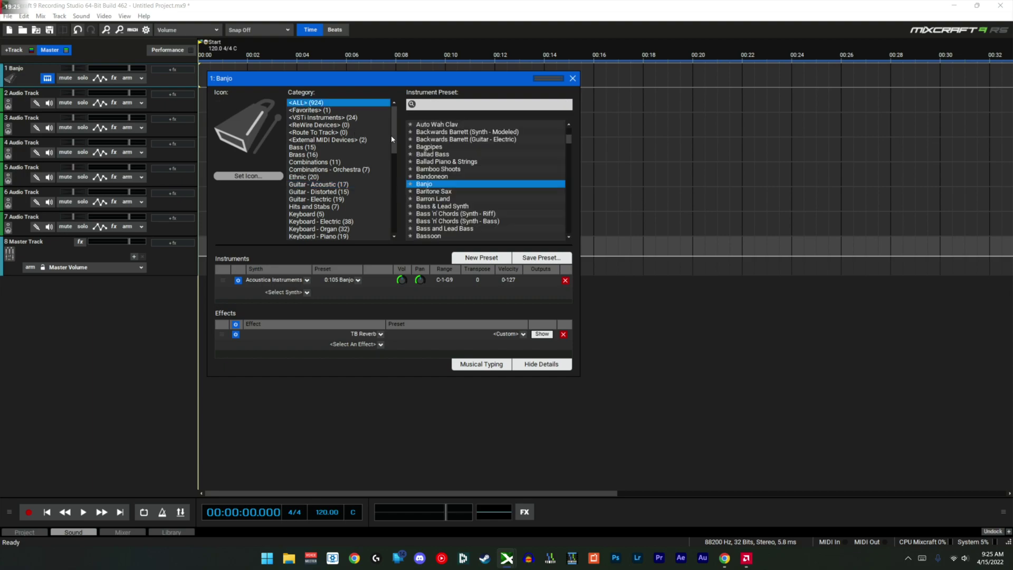
pyautogui.click(445, 106)
pyautogui.write('kont')
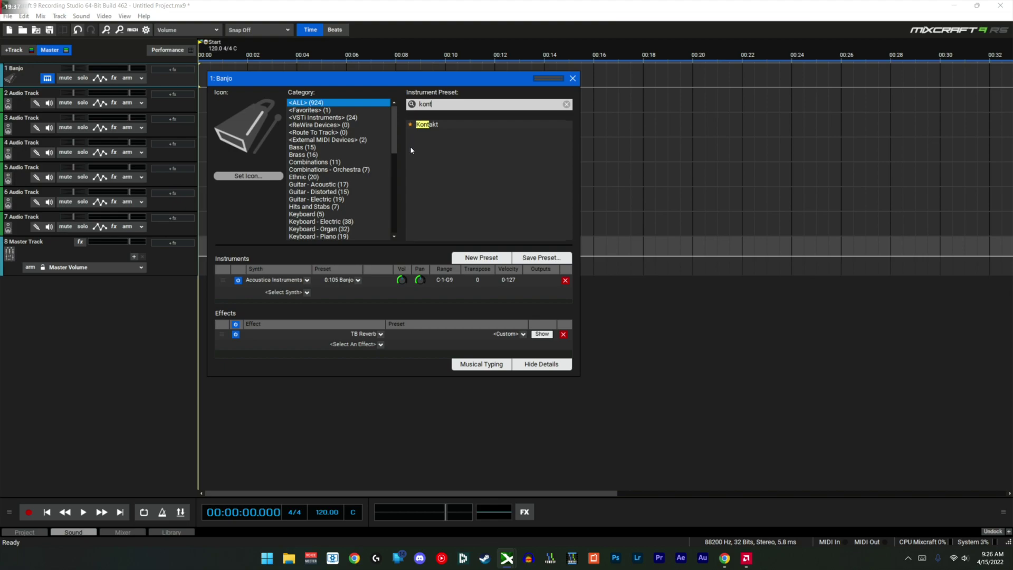
pyautogui.click(429, 124)
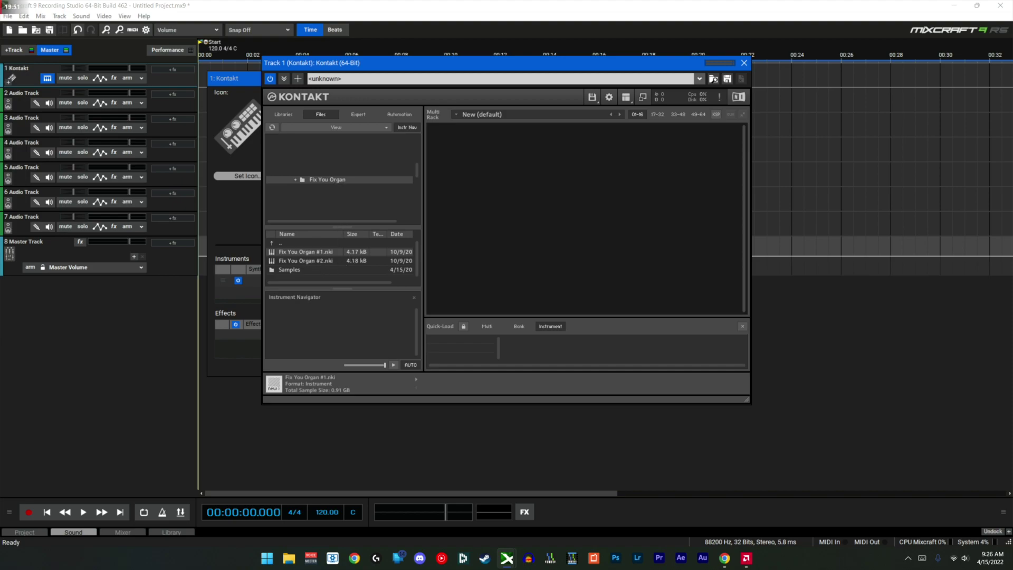
# Step: Load Fix You Organ #1.nki in Kontakt, resolving its missing samples with the Organ 1 folder inside Fix You Organ's Samples folder
pyautogui.doubleClick(332, 254)
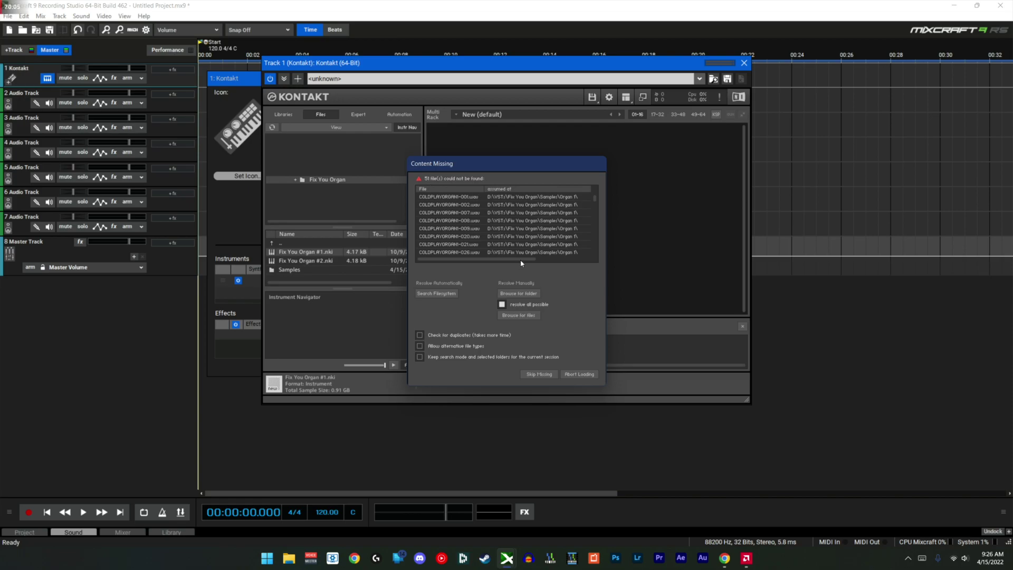
pyautogui.click(519, 293)
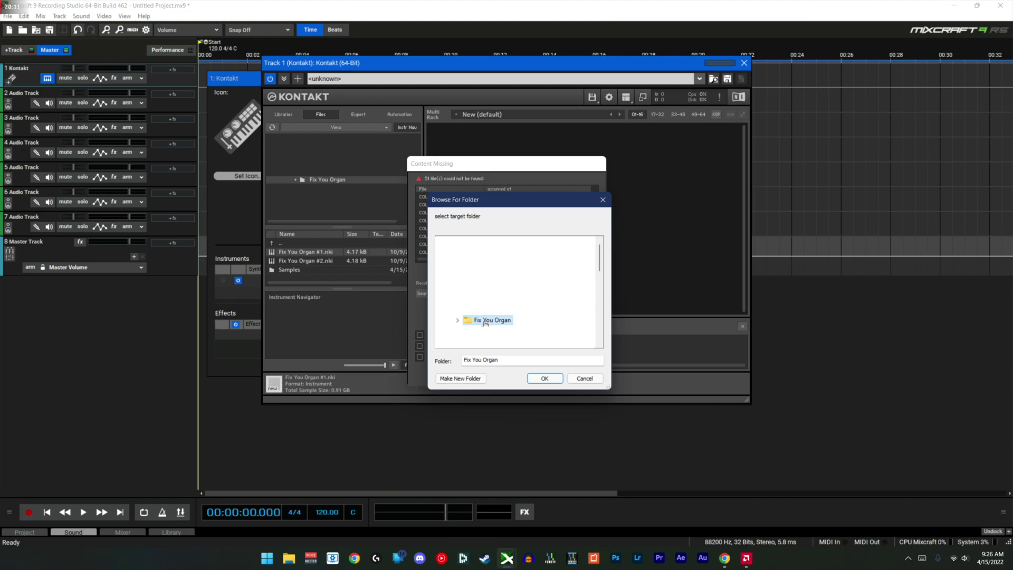
pyautogui.click(458, 321)
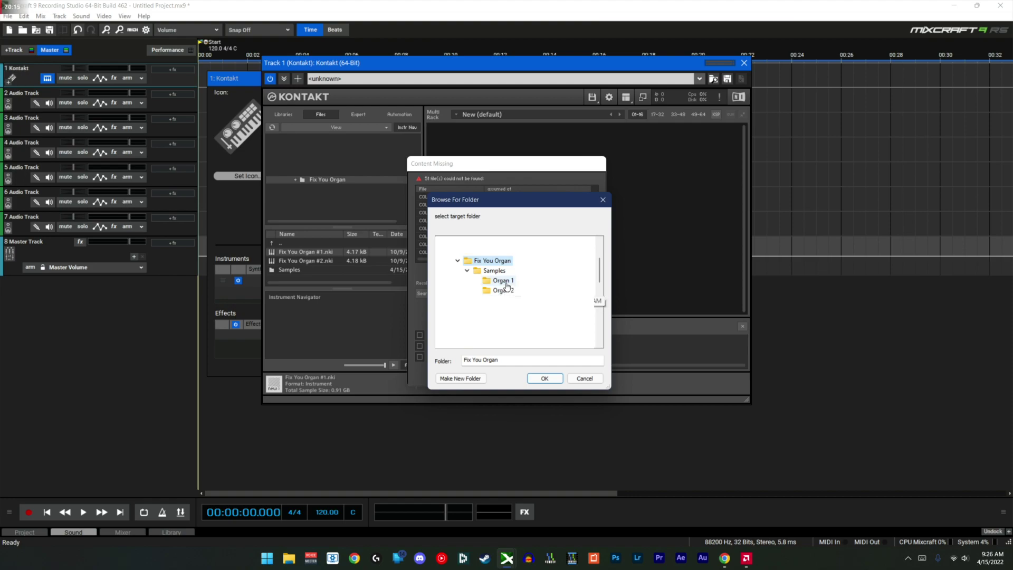
pyautogui.click(507, 286)
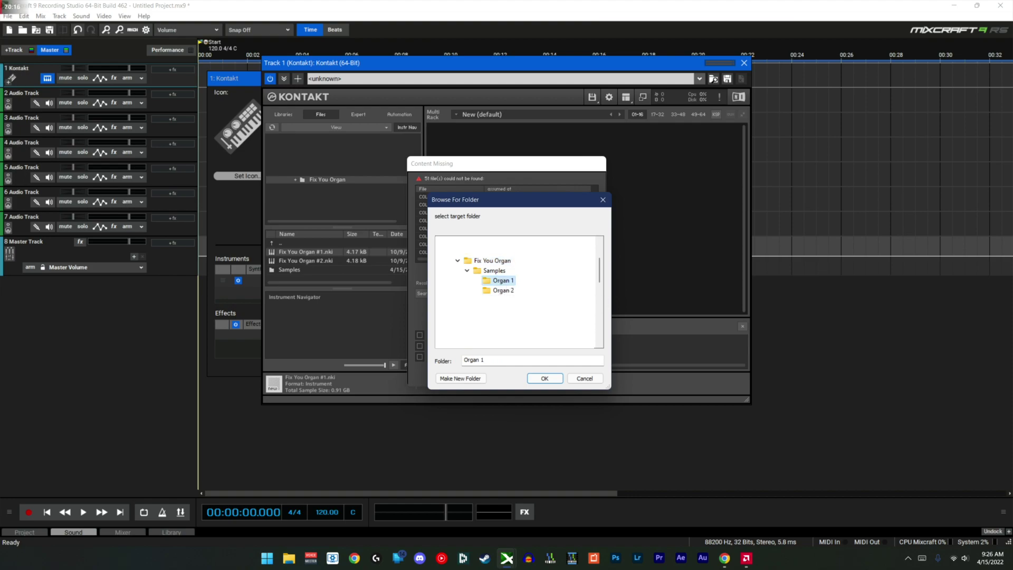
pyautogui.click(545, 378)
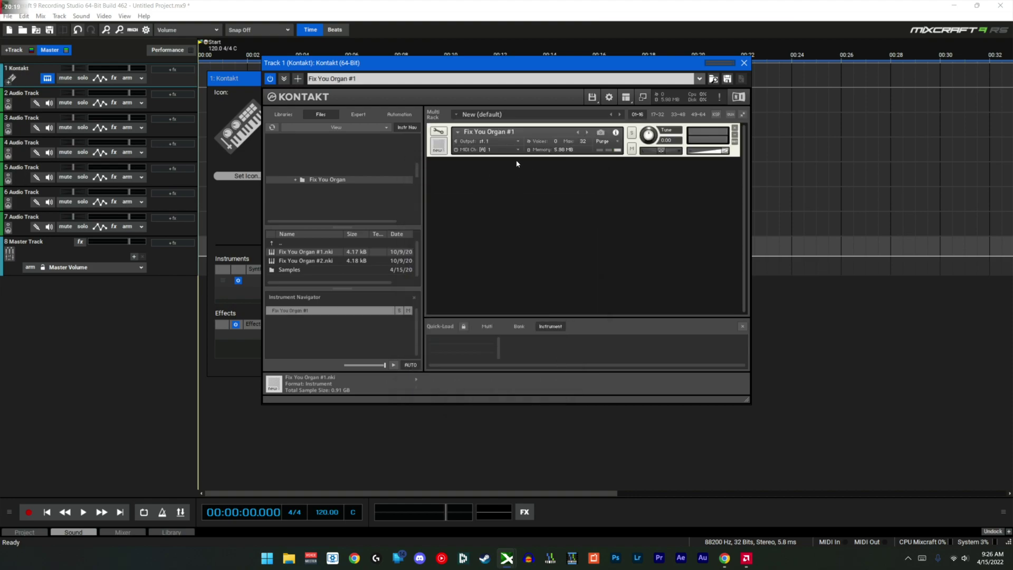
# Step: Load Fix You Organ #2.nki in Kontakt, resolving its missing samples with the Organ 2 folder inside Fix You Organ's Samples folder
pyautogui.doubleClick(328, 264)
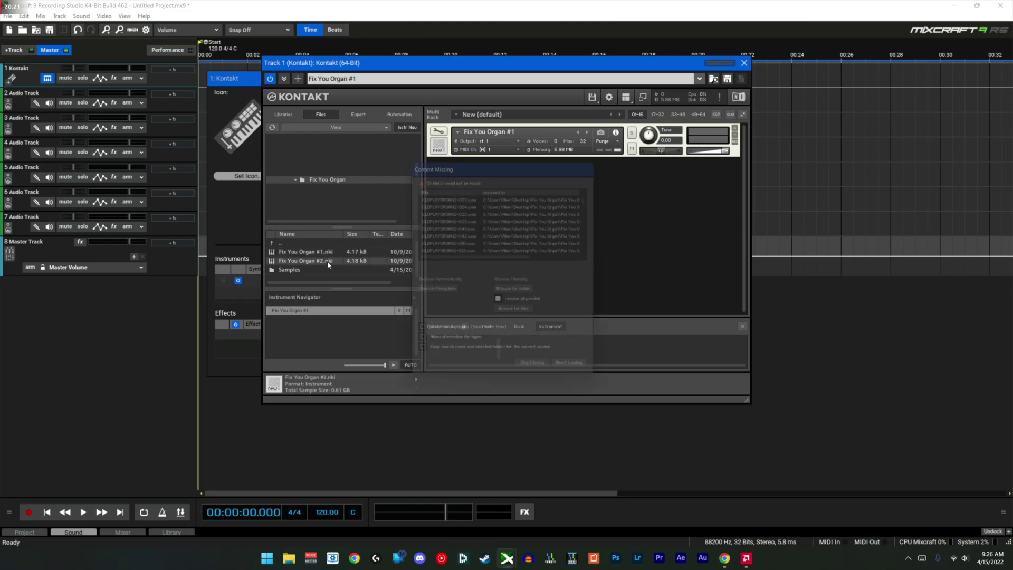
pyautogui.click(522, 294)
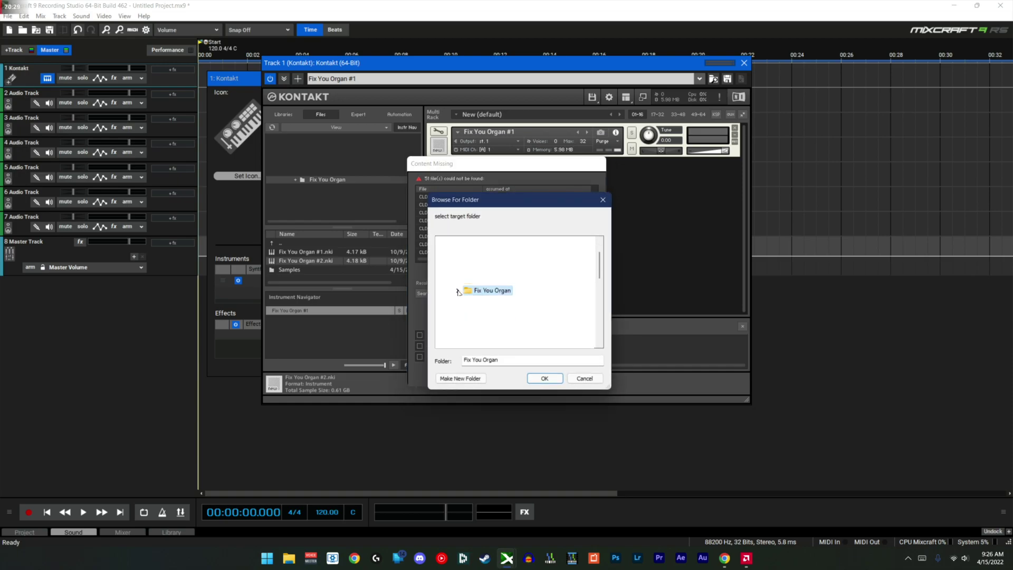
pyautogui.click(503, 291)
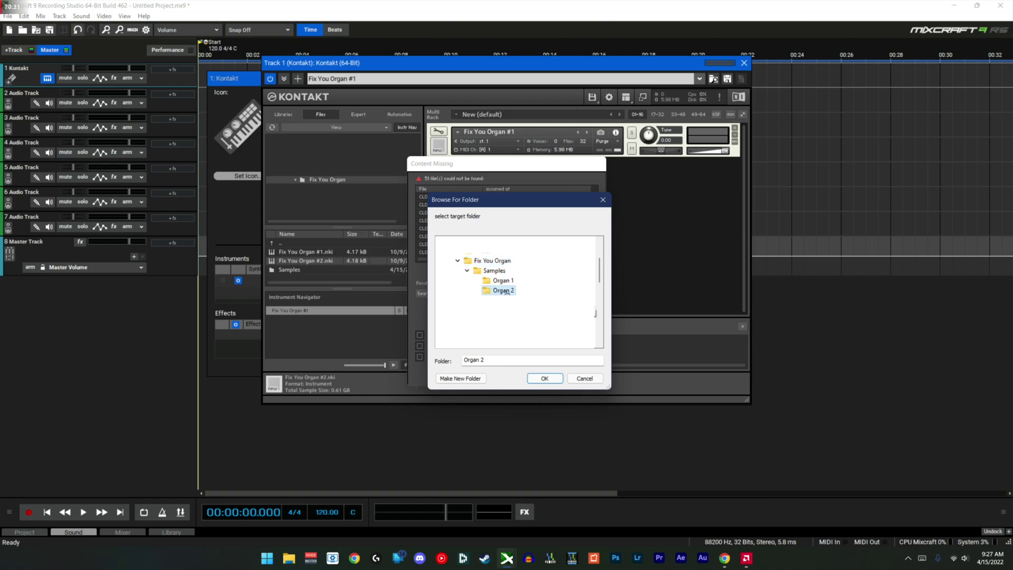
pyautogui.click(545, 379)
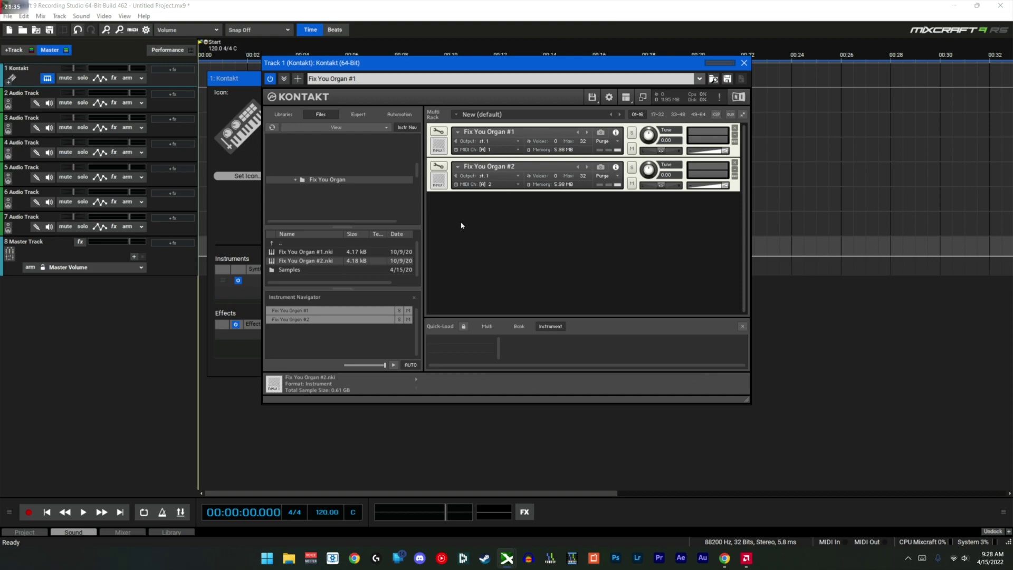
# Step: Save the project as "Fix You Organ" in the Documents folder
pyautogui.click(8, 16)
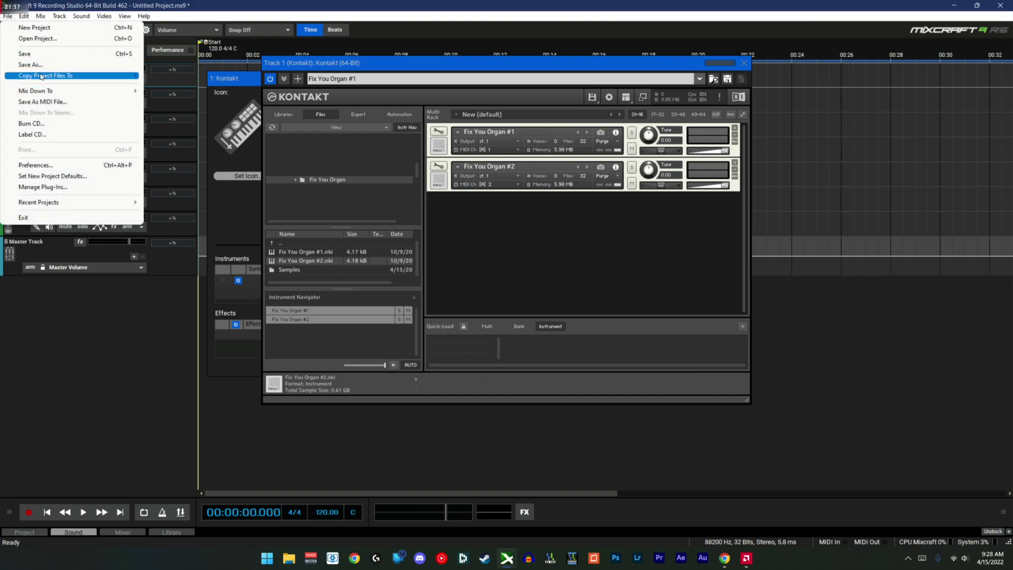
pyautogui.click(30, 64)
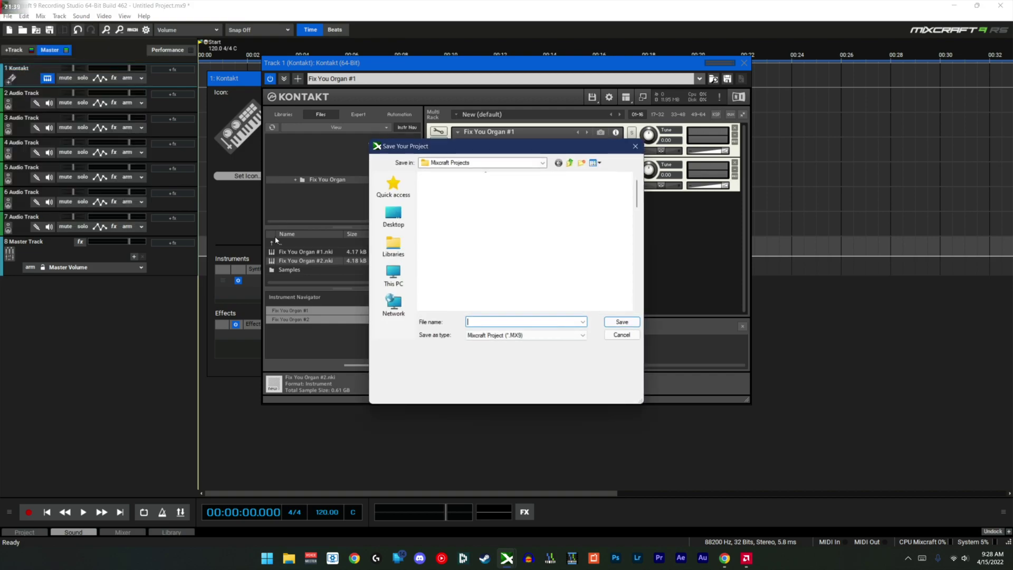
pyautogui.click(404, 272)
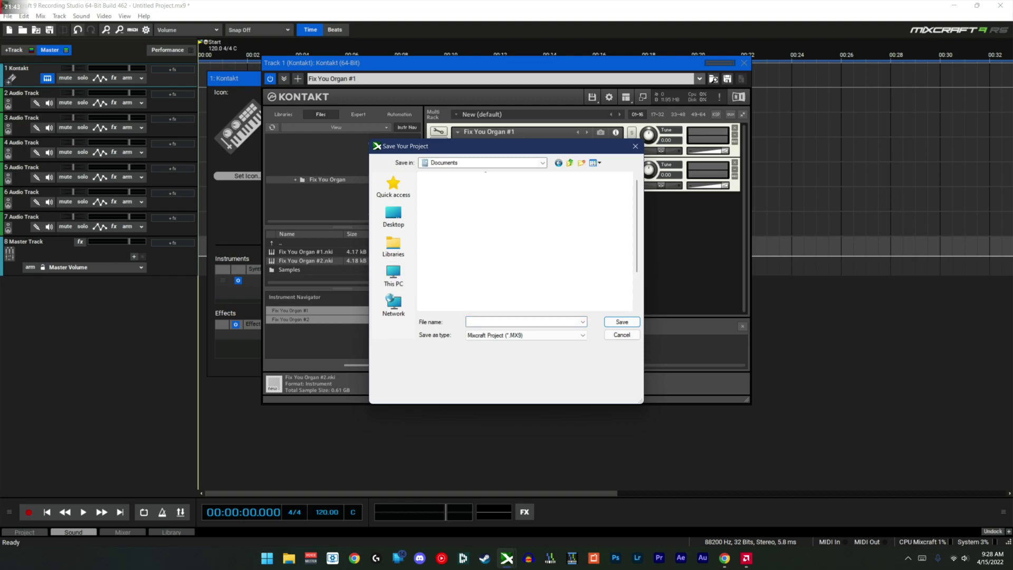
pyautogui.write('Fix You Organ')
pyautogui.press('Return')
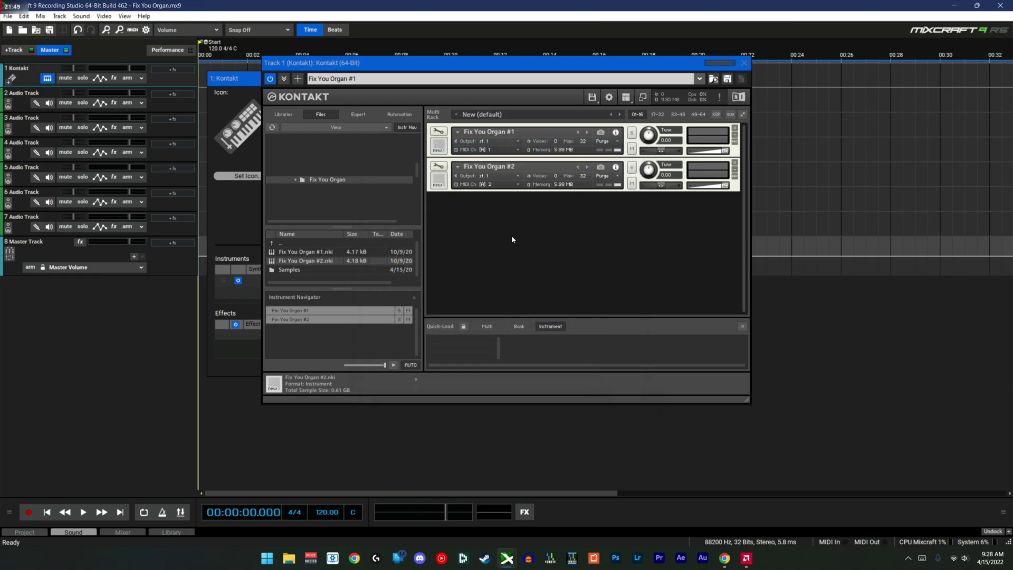
# Step: Close Mixcraft and reopen the recent project Fix You Organ.mx9
pyautogui.click(1001, 6)
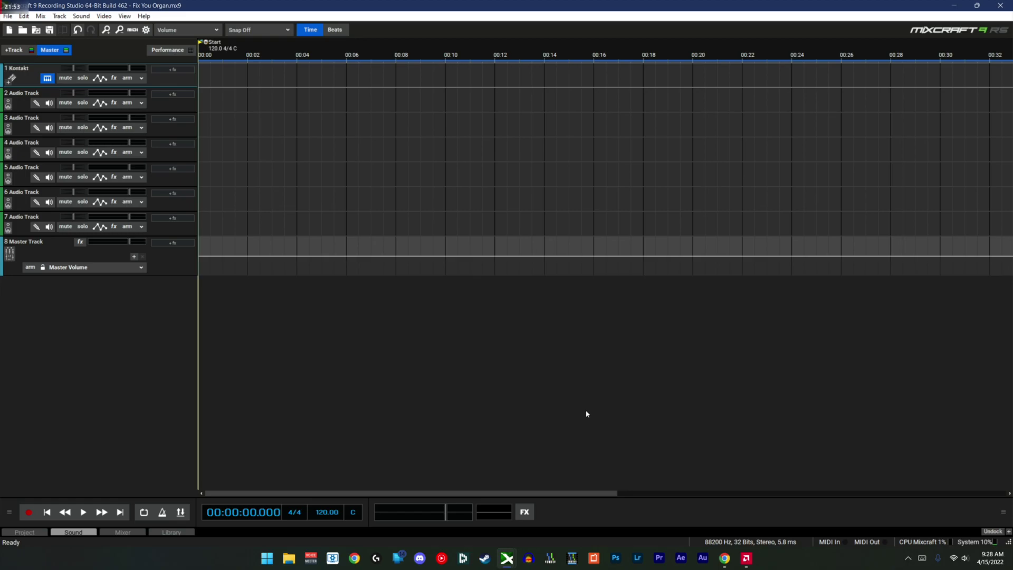
pyautogui.click(507, 558)
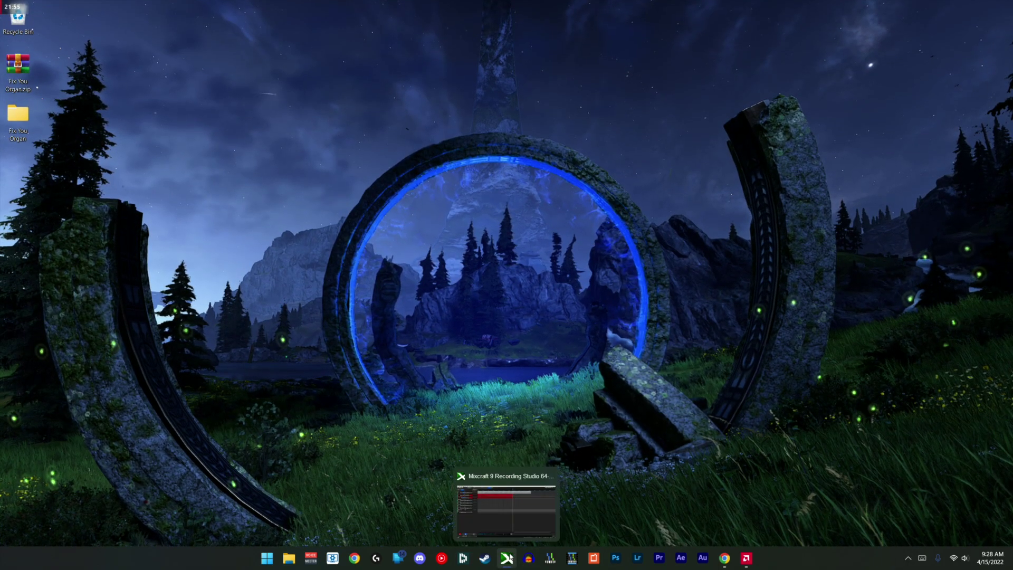
pyautogui.rightClick(507, 558)
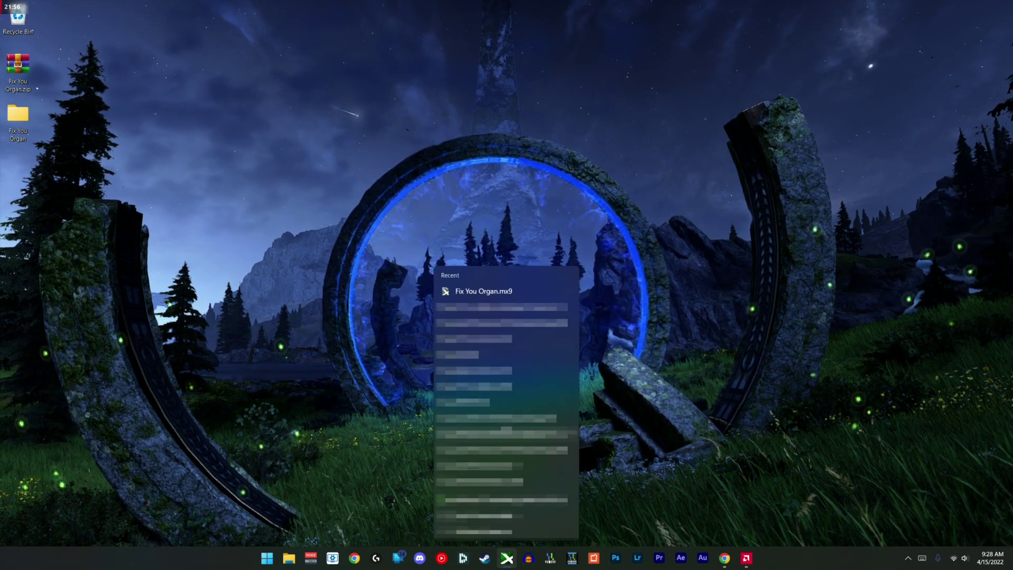
pyautogui.click(481, 292)
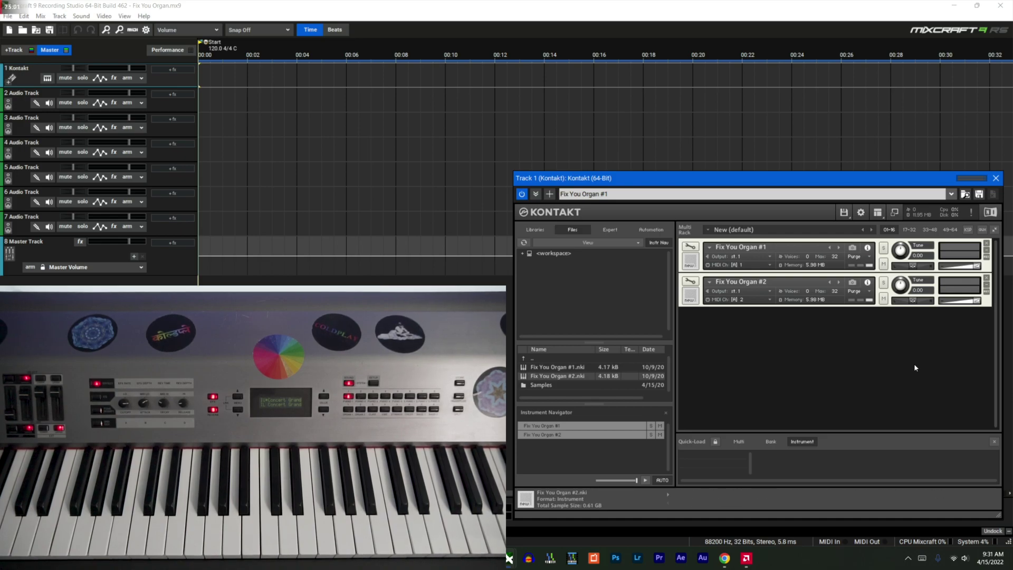
# Step: Examine the MIDI port and channel choices for Fix You Organ #1 in Kontakt, keeping its current assignment
pyautogui.click(734, 270)
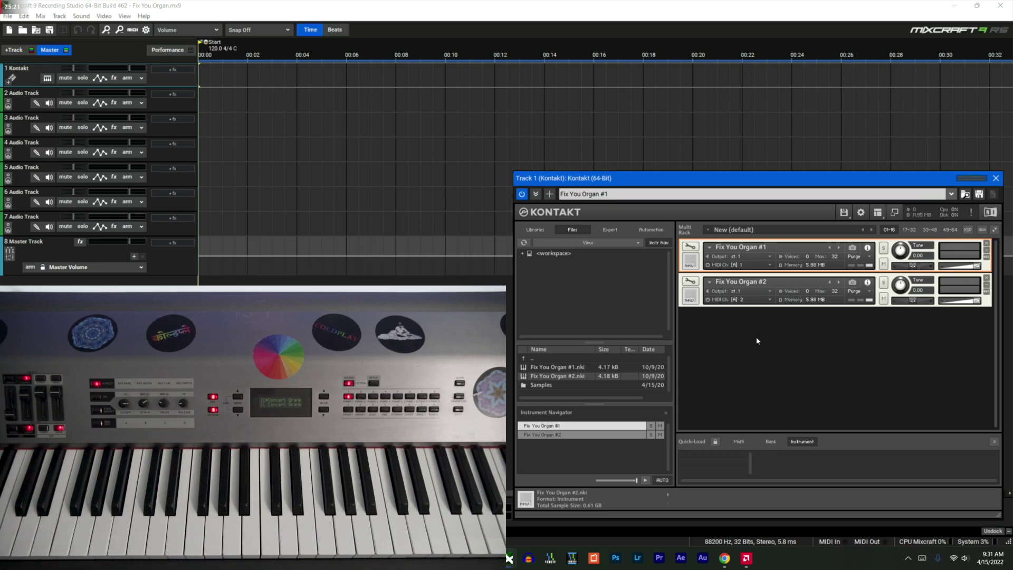
pyautogui.click(721, 268)
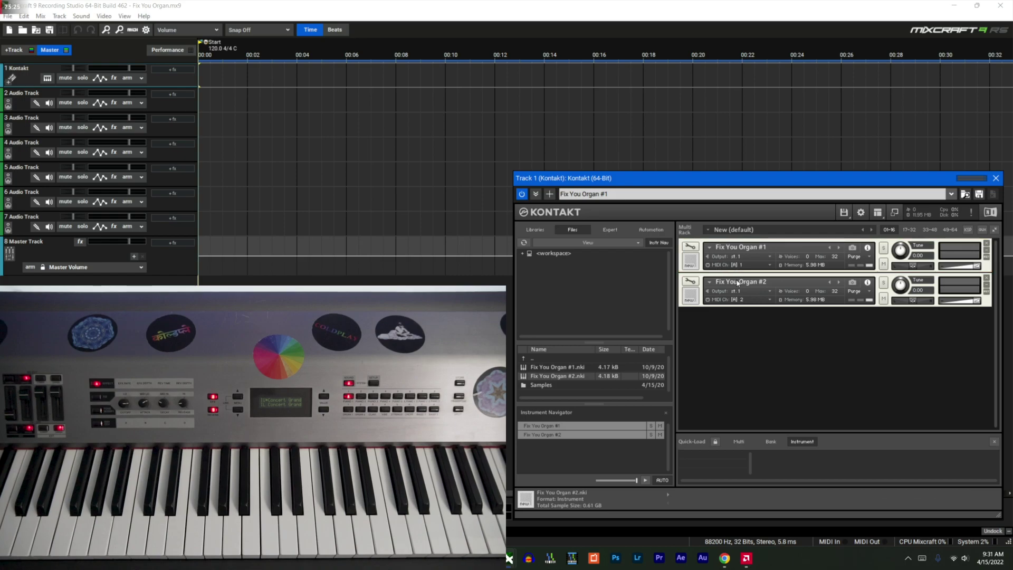
pyautogui.click(731, 265)
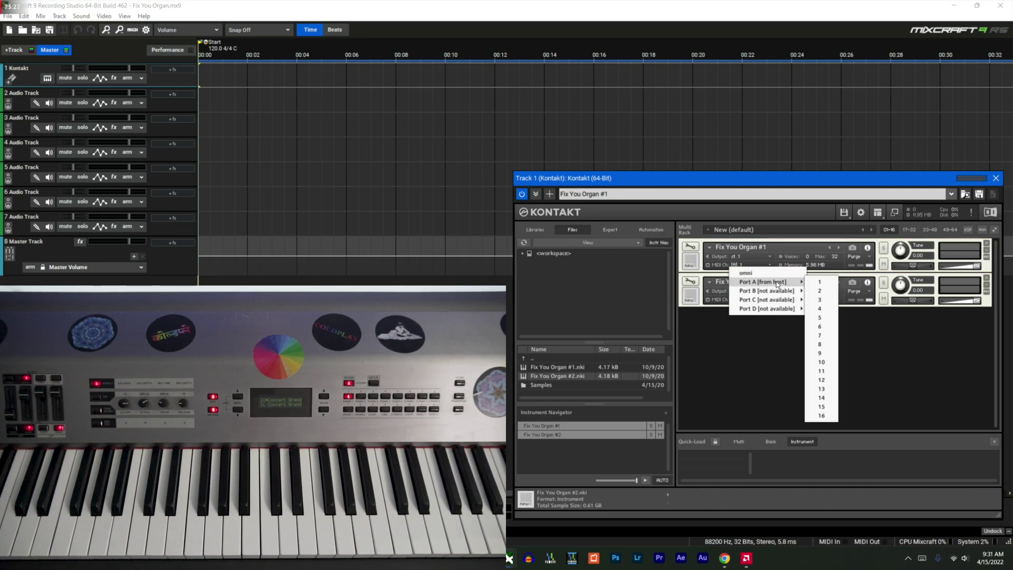
pyautogui.moveTo(798, 283)
pyautogui.click(755, 344)
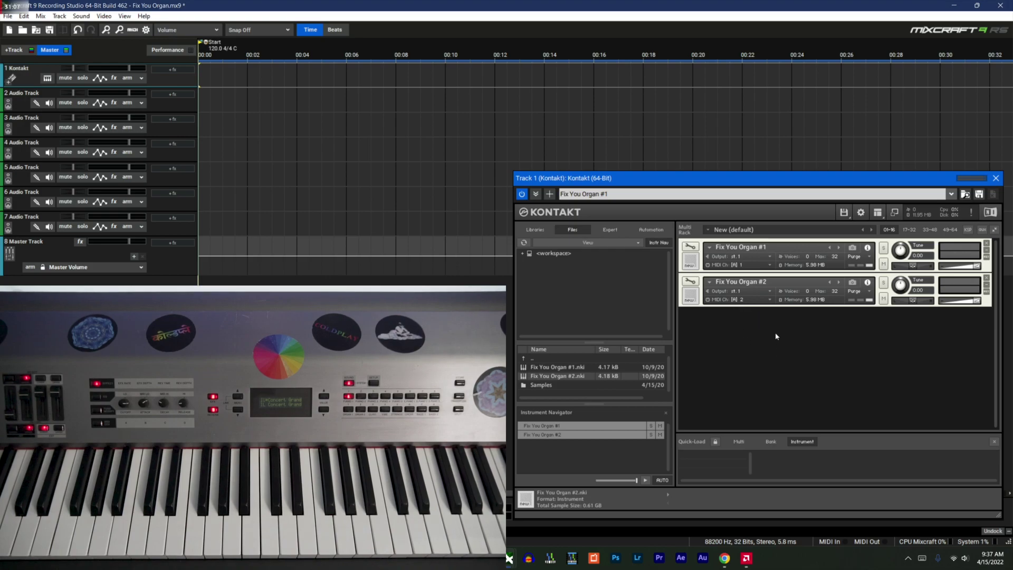
pyautogui.click(745, 269)
pyautogui.moveTo(754, 285)
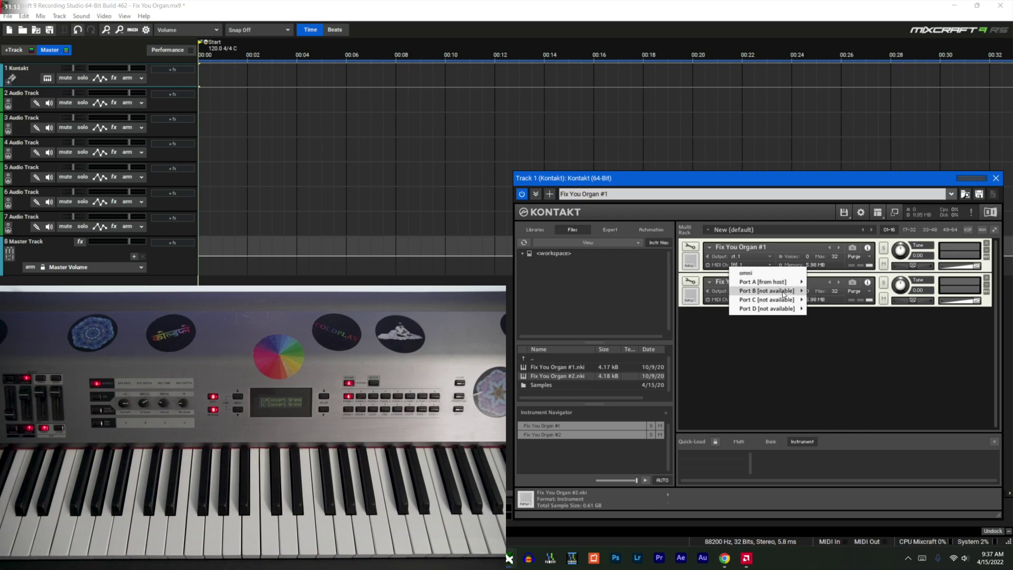
pyautogui.click(784, 351)
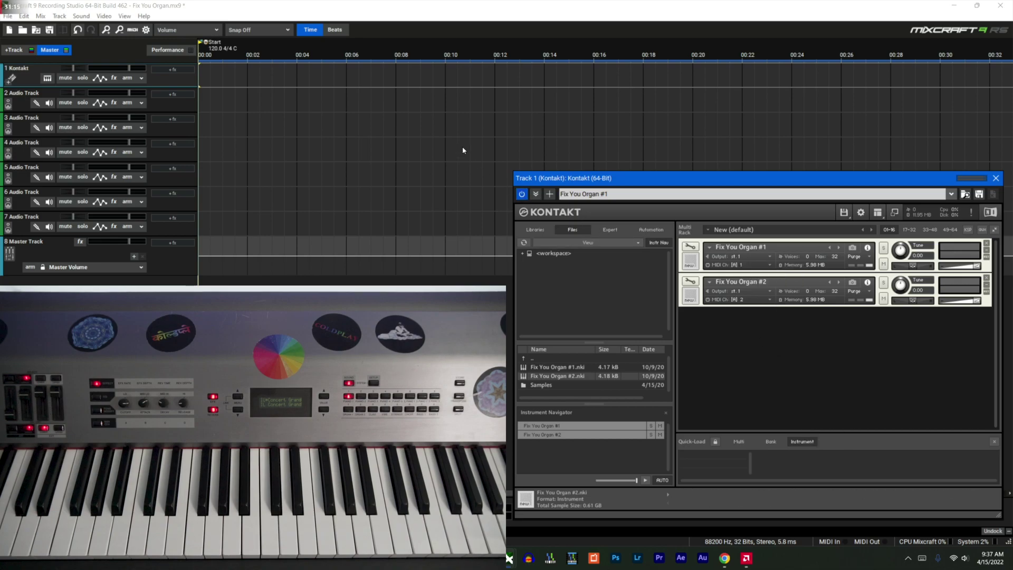